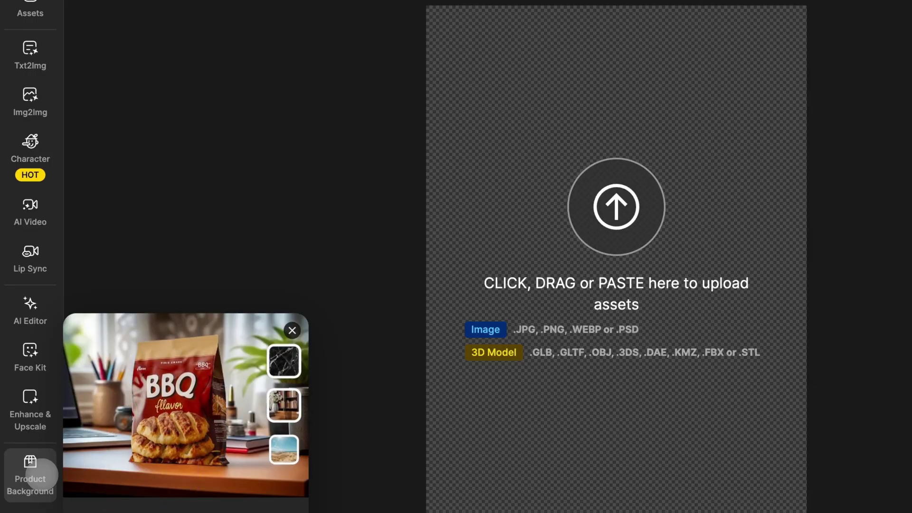
Upload 'original picture.jpg' from Downloads as the product in the Product Background tool
{"action": "left_click", "coordinate": [30, 474]}
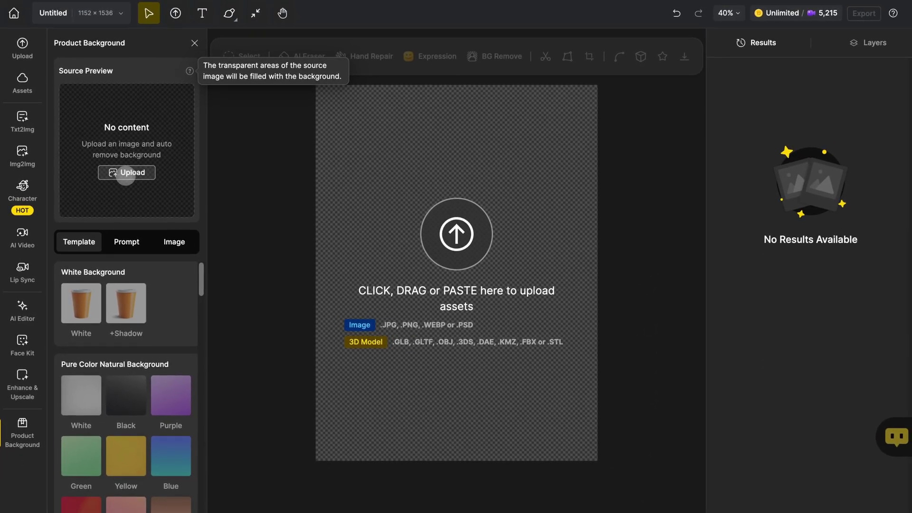
{"action": "left_click", "coordinate": [125, 174]}
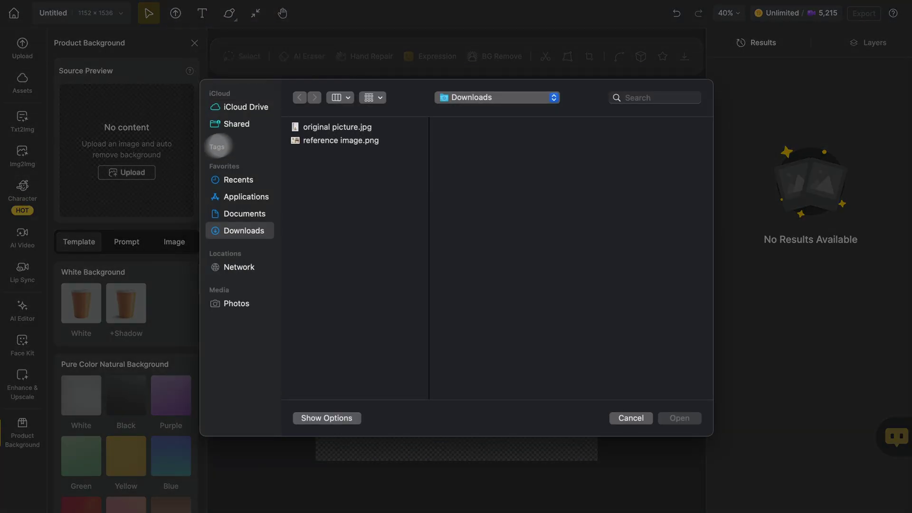
{"action": "left_click", "coordinate": [317, 125]}
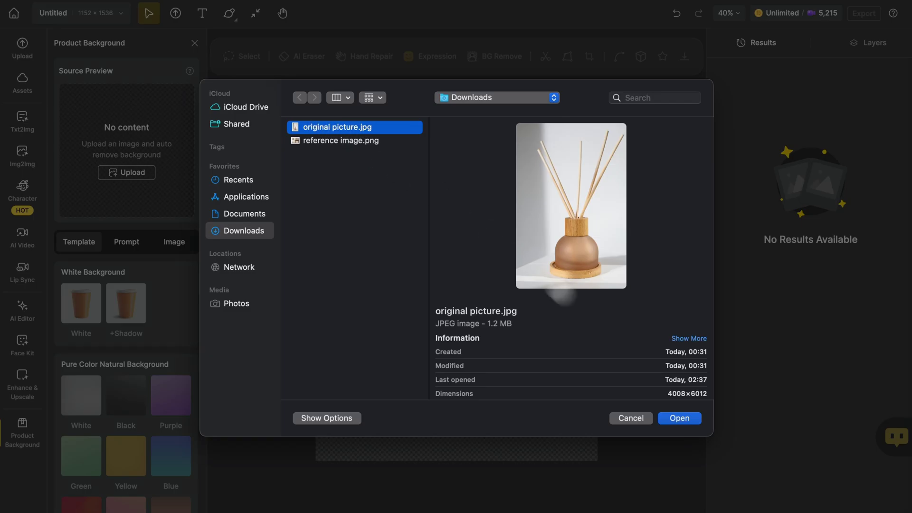
{"action": "left_click", "coordinate": [679, 418]}
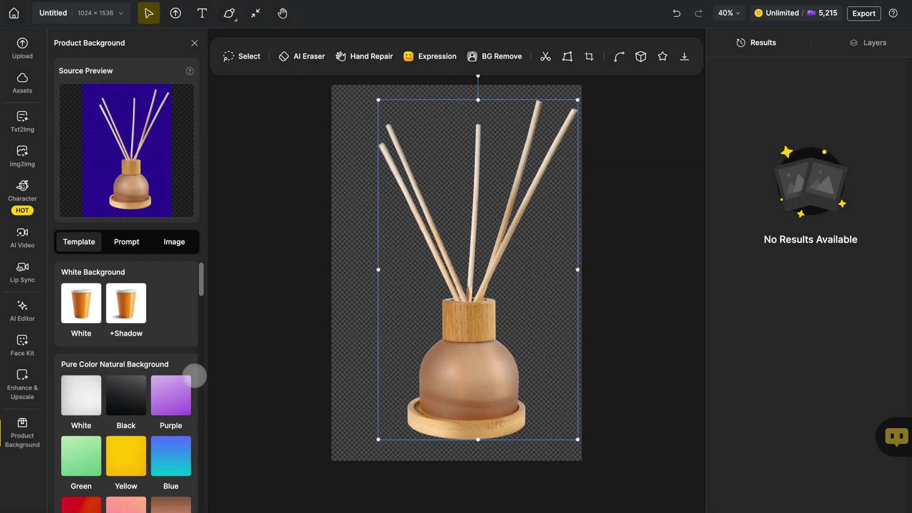
{"action": "scroll", "coordinate": [194, 375], "scroll_direction": "down", "scroll_amount": 2}
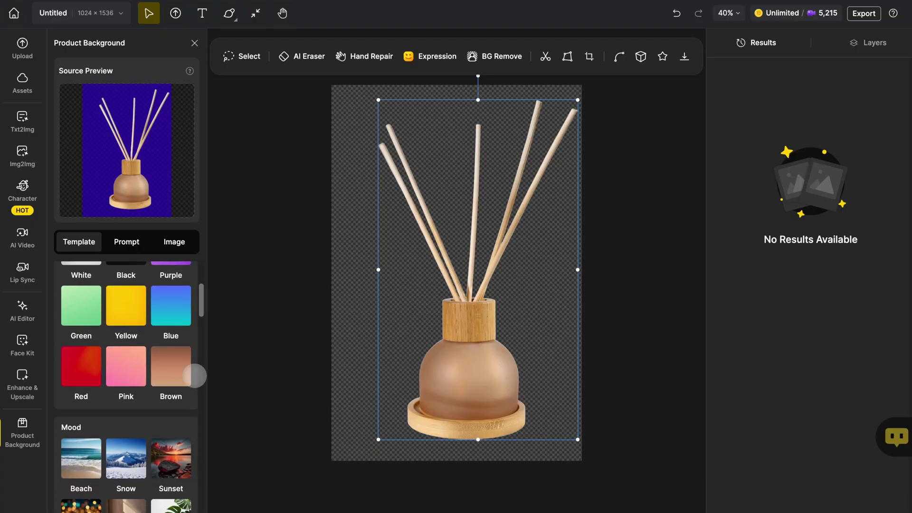
{"action": "scroll", "coordinate": [194, 376], "scroll_direction": "down", "scroll_amount": 2}
{"action": "scroll", "coordinate": [195, 375], "scroll_direction": "down", "scroll_amount": 1}
{"action": "scroll", "coordinate": [194, 376], "scroll_direction": "down", "scroll_amount": 1}
{"action": "scroll", "coordinate": [195, 375], "scroll_direction": "down", "scroll_amount": 3}
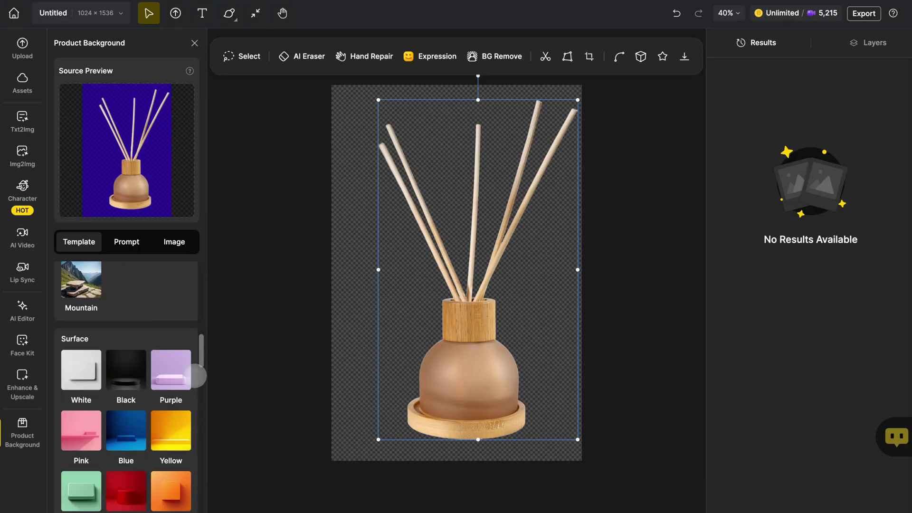
{"action": "scroll", "coordinate": [194, 375], "scroll_direction": "down", "scroll_amount": 3}
{"action": "scroll", "coordinate": [194, 376], "scroll_direction": "down", "scroll_amount": 1}
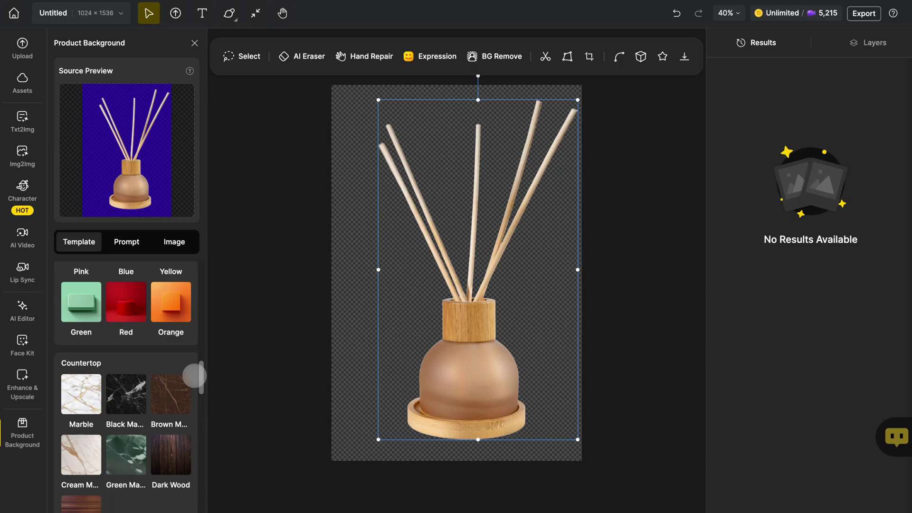
{"action": "scroll", "coordinate": [193, 376], "scroll_direction": "down", "scroll_amount": 1}
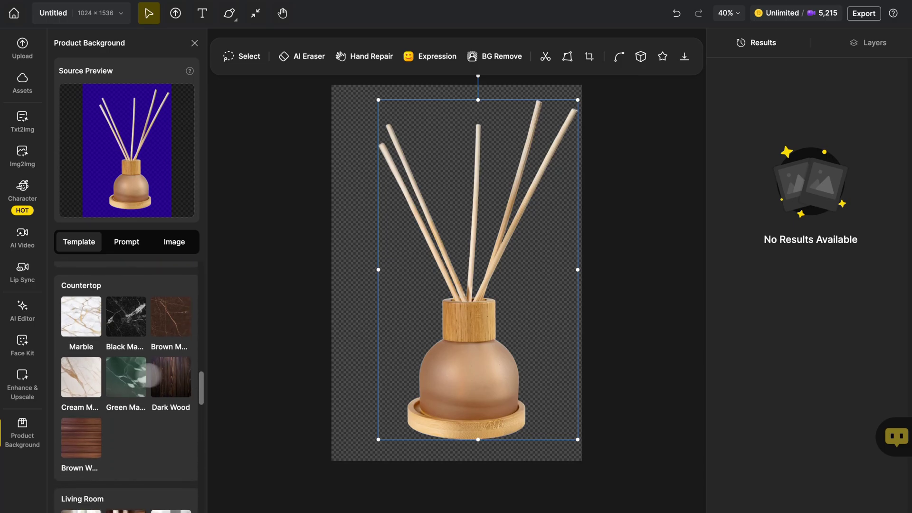
Generate Countertop marble and Mediterranean template backgrounds and compare results with the cutout
{"action": "left_click", "coordinate": [93, 378]}
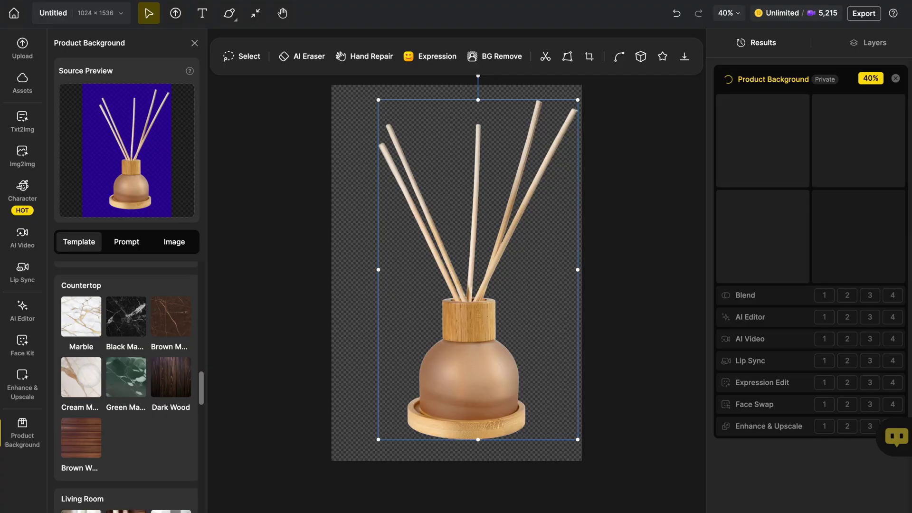
{"action": "scroll", "coordinate": [93, 375], "scroll_direction": "down", "scroll_amount": 2}
{"action": "scroll", "coordinate": [93, 374], "scroll_direction": "down", "scroll_amount": 1}
{"action": "scroll", "coordinate": [92, 374], "scroll_direction": "down", "scroll_amount": 1}
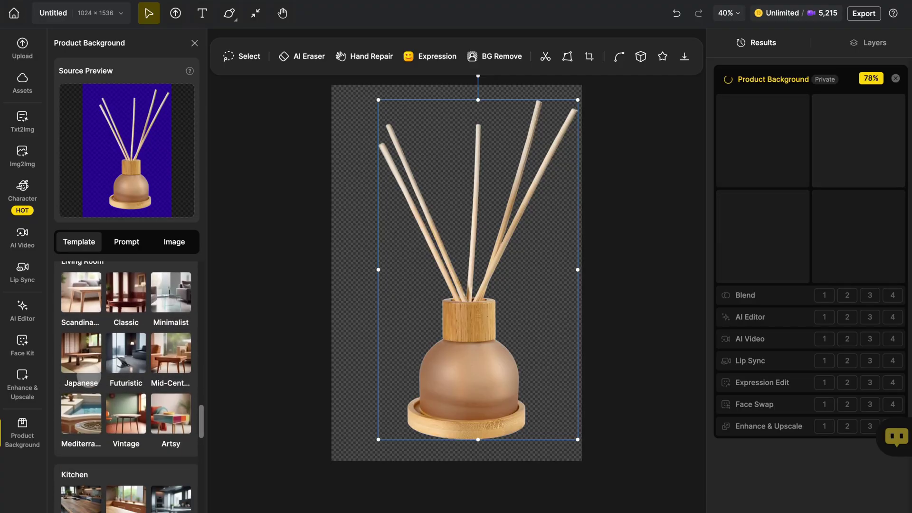
{"action": "scroll", "coordinate": [93, 374], "scroll_direction": "down", "scroll_amount": 1}
{"action": "left_click", "coordinate": [82, 360]}
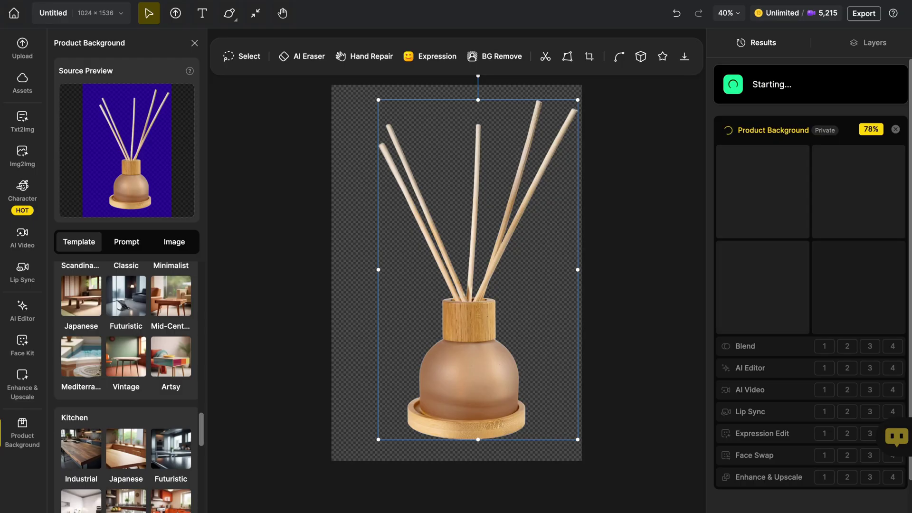
{"action": "scroll", "coordinate": [88, 366], "scroll_direction": "down", "scroll_amount": 1}
{"action": "scroll", "coordinate": [86, 365], "scroll_direction": "down", "scroll_amount": 1}
{"action": "scroll", "coordinate": [87, 365], "scroll_direction": "down", "scroll_amount": 1}
{"action": "scroll", "coordinate": [87, 365], "scroll_direction": "down", "scroll_amount": 1}
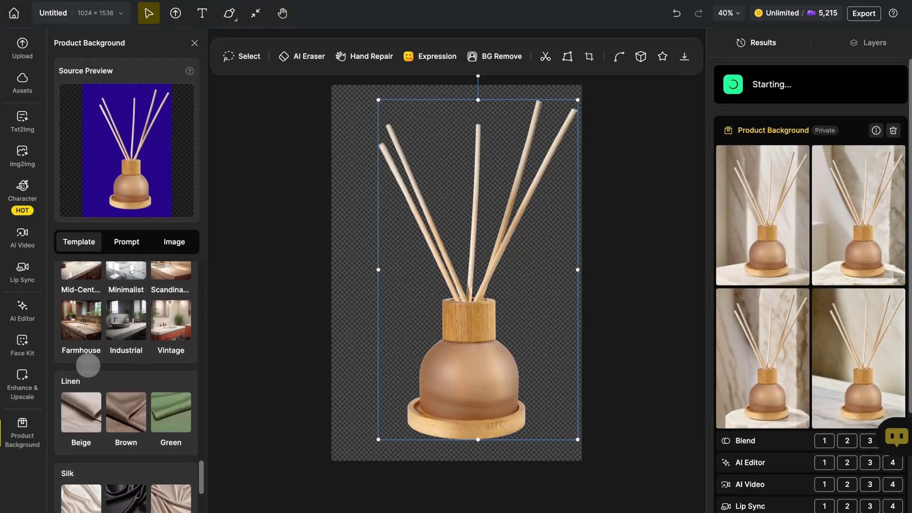
{"action": "scroll", "coordinate": [87, 366], "scroll_direction": "down", "scroll_amount": 1}
{"action": "scroll", "coordinate": [87, 366], "scroll_direction": "down", "scroll_amount": 2}
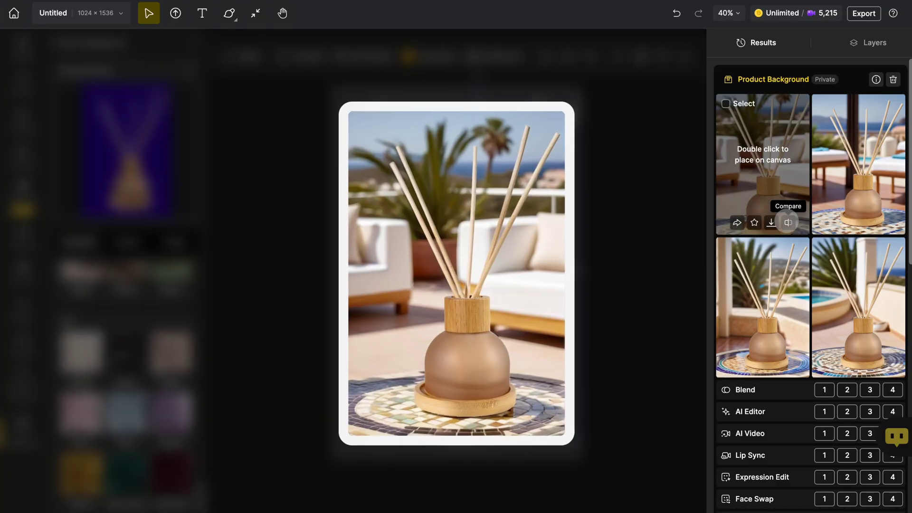
{"action": "left_click", "coordinate": [787, 223]}
{"action": "mouse_move", "coordinate": [763, 307]}
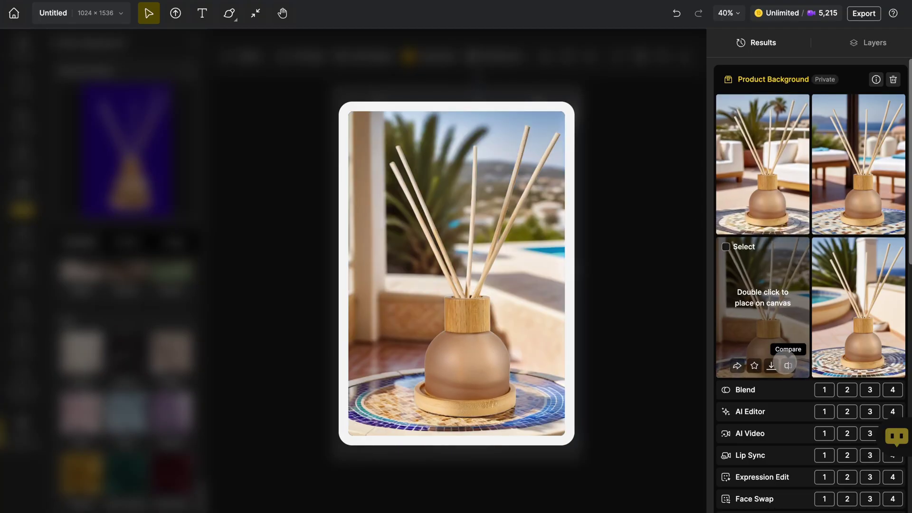
{"action": "left_click", "coordinate": [788, 365]}
{"action": "scroll", "coordinate": [788, 365], "scroll_direction": "down", "scroll_amount": 5}
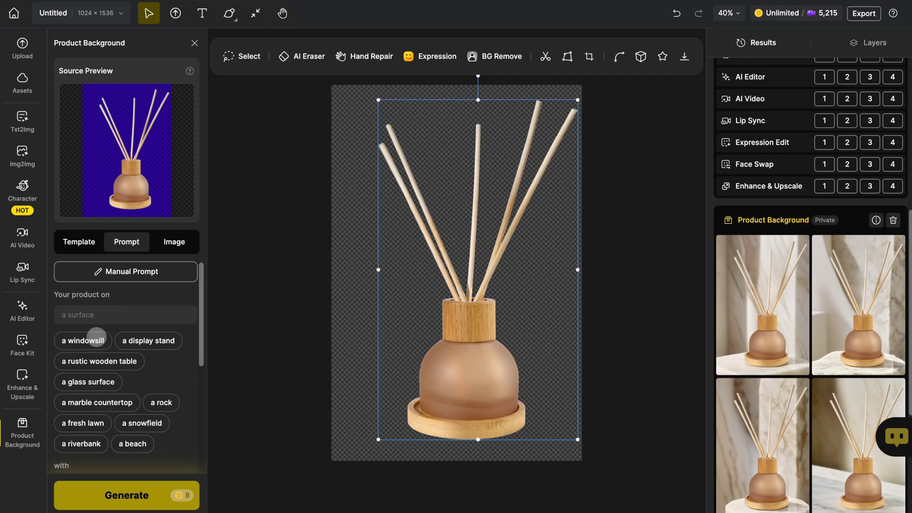
Generate a batch using the 'a windowsill' and 'a forest landscape' prompt chips
{"action": "left_click", "coordinate": [90, 340]}
{"action": "scroll", "coordinate": [96, 411], "scroll_direction": "down", "scroll_amount": 3}
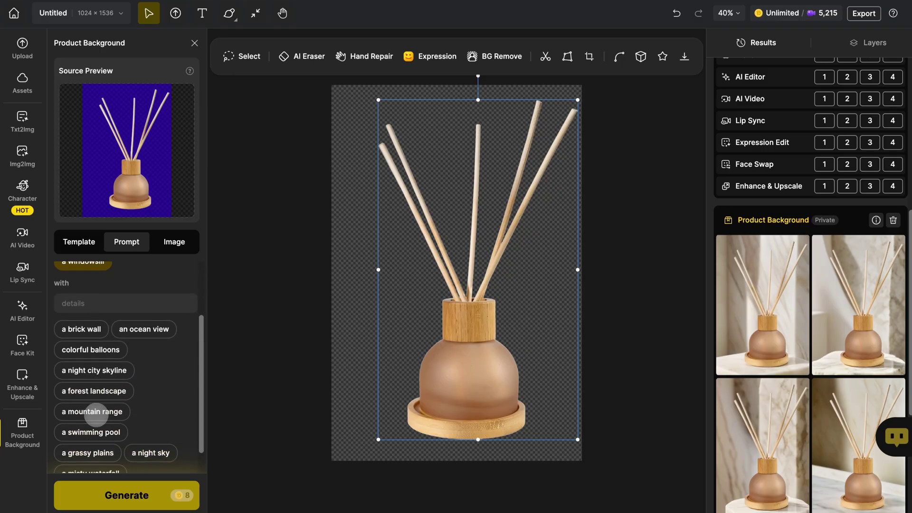
{"action": "left_click", "coordinate": [98, 391]}
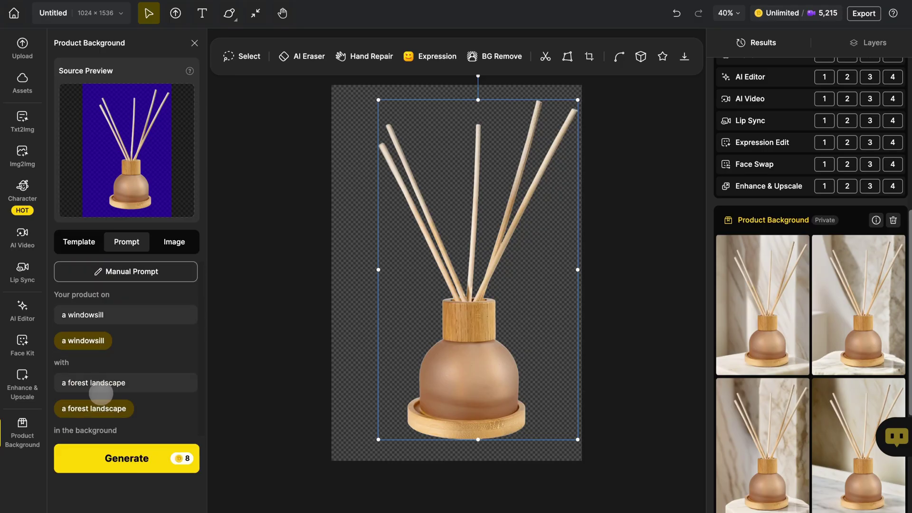
{"action": "left_click", "coordinate": [114, 460]}
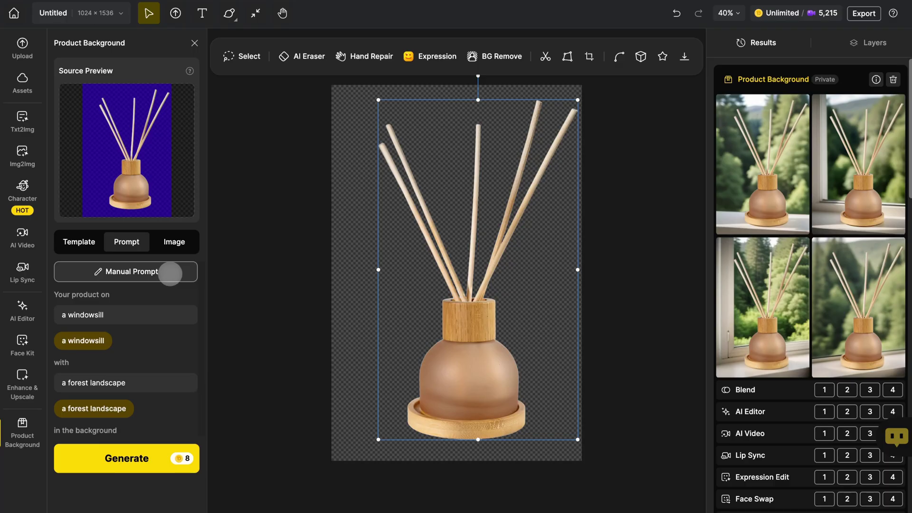
Generate a batch from a manual prompt describing a bedside table in a cozy, softly lit bedroom
{"action": "left_click", "coordinate": [169, 271]}
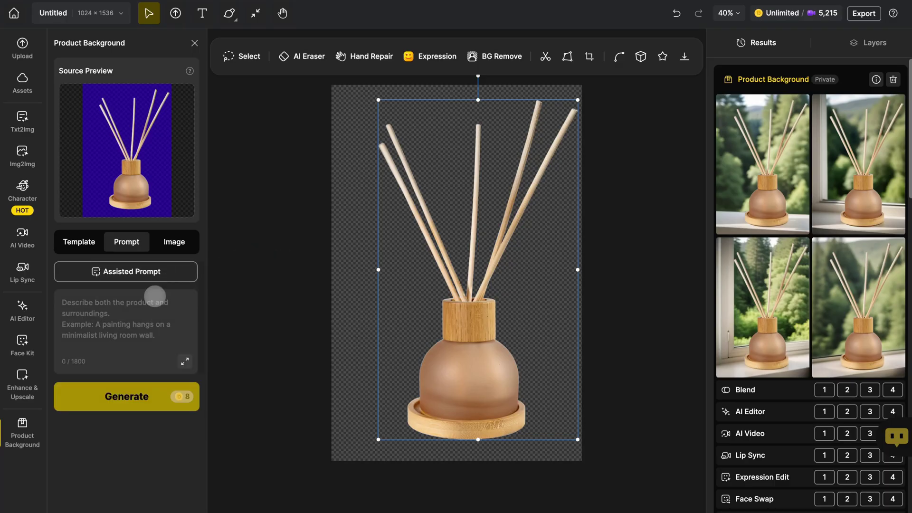
{"action": "left_click", "coordinate": [153, 300]}
{"action": "type", "text": "A reed diffuser on a bedside table in a cozy bedroom, soft lighting, realistic detail"}
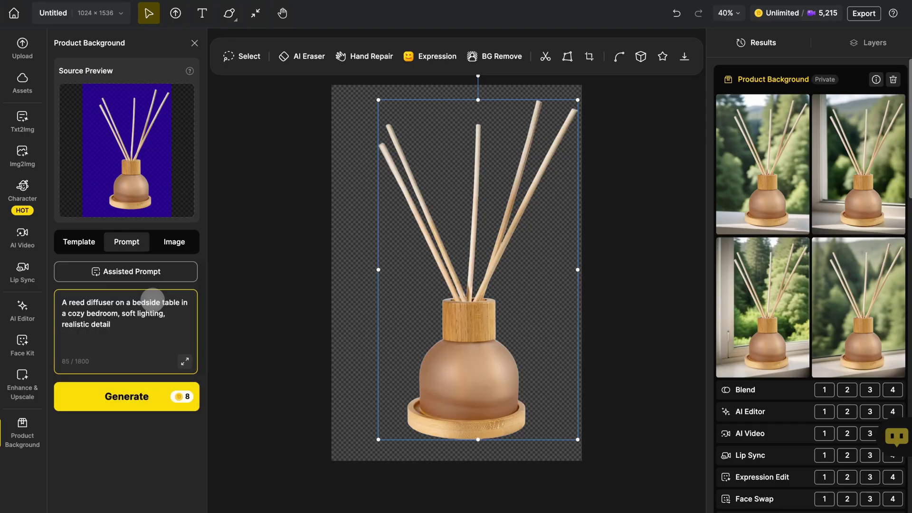
{"action": "left_click", "coordinate": [139, 393]}
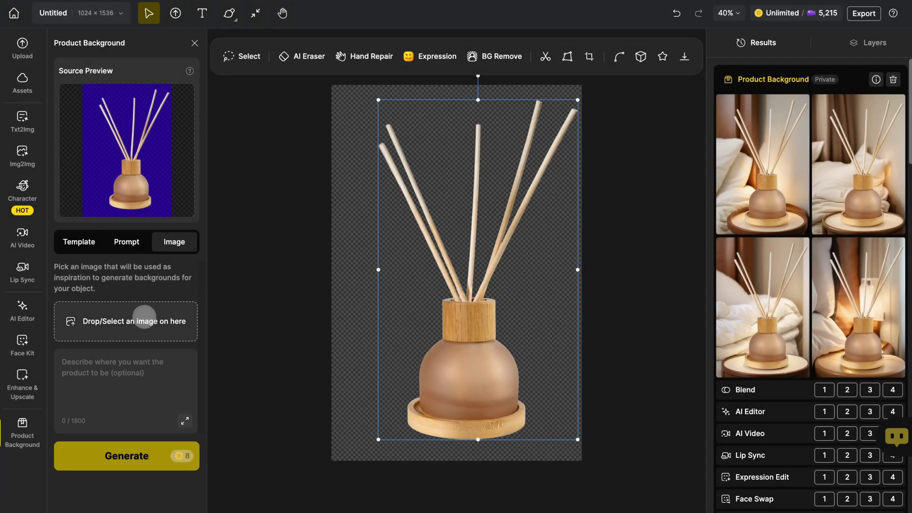
Generate a batch using 'reference image.png' as inspiration, yielding red studio backdrops
{"action": "left_click", "coordinate": [144, 315]}
{"action": "left_click", "coordinate": [342, 141]}
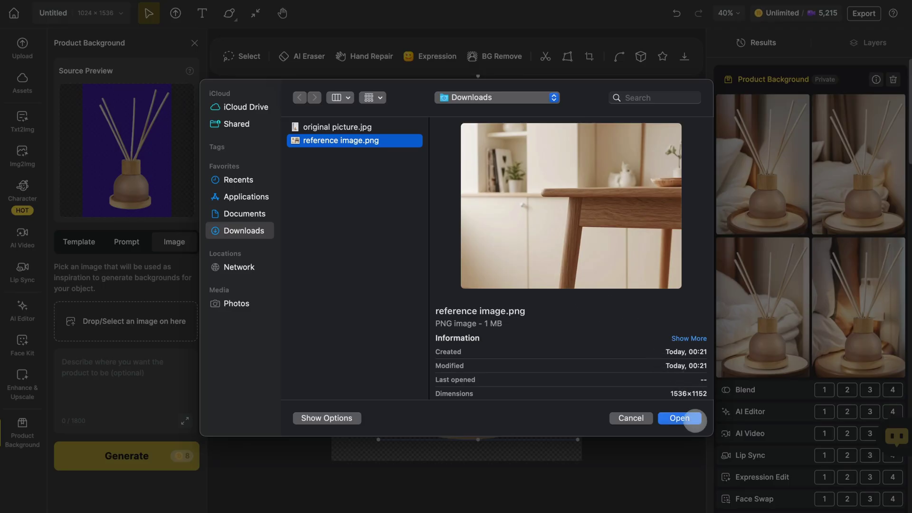
{"action": "left_click", "coordinate": [686, 419]}
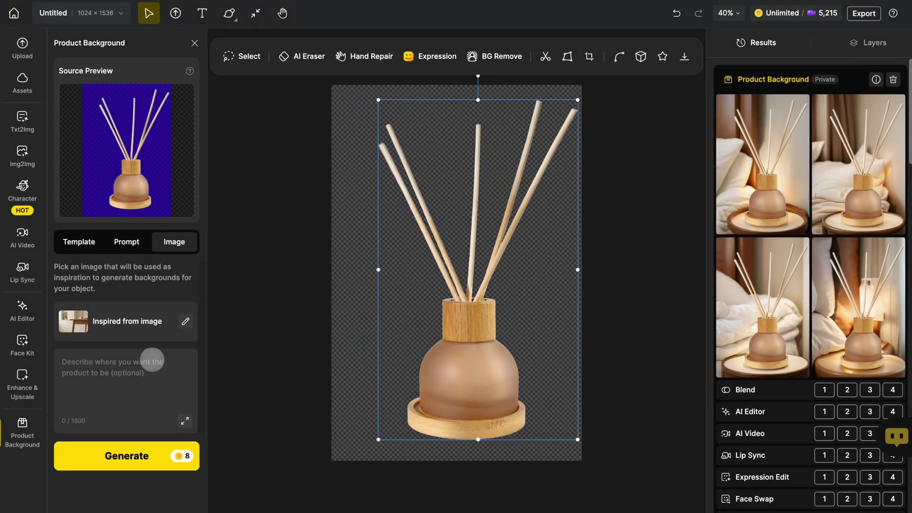
{"action": "left_click", "coordinate": [142, 453]}
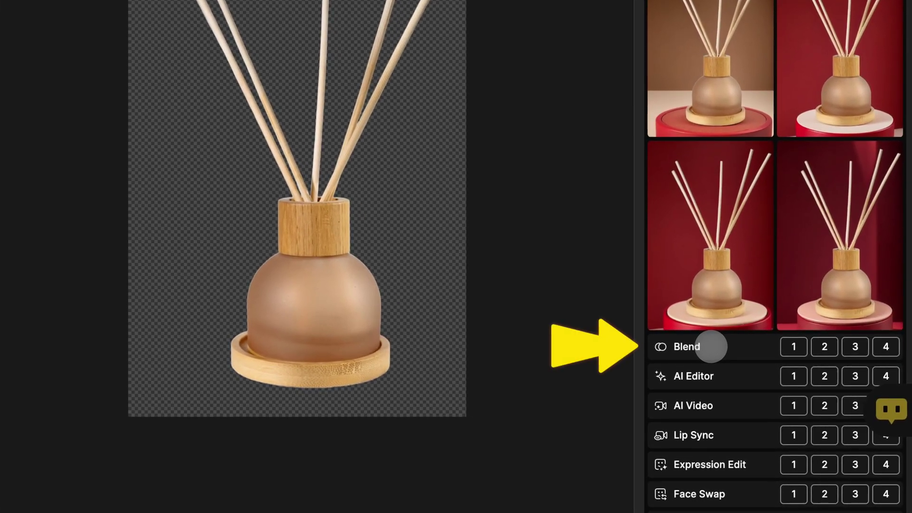
Blend the third red result with the original, sliding to 100% and settling at 50%
{"action": "left_click", "coordinate": [825, 347]}
{"action": "left_click", "coordinate": [854, 347]}
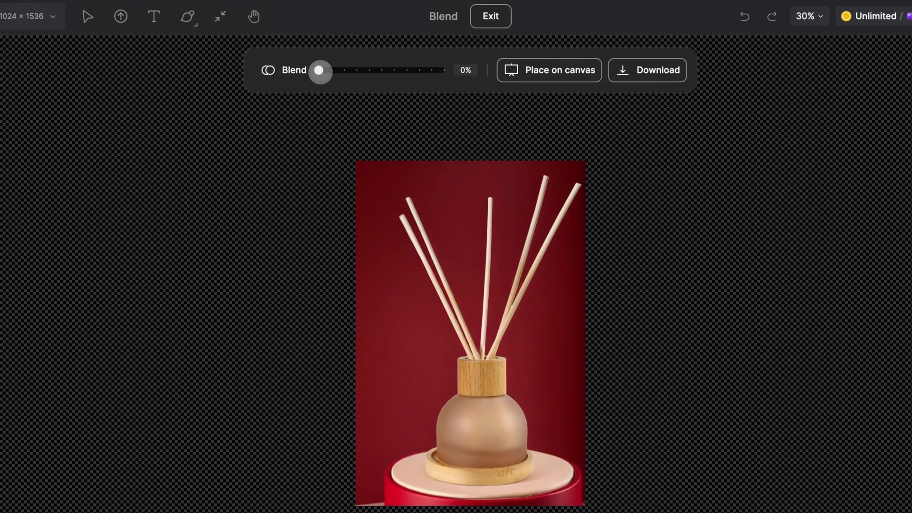
{"action": "mouse_move", "coordinate": [328, 62]}
{"action": "left_mouse_down"}
{"action": "mouse_move", "coordinate": [335, 72]}
{"action": "mouse_move", "coordinate": [441, 90]}
{"action": "left_mouse_up"}
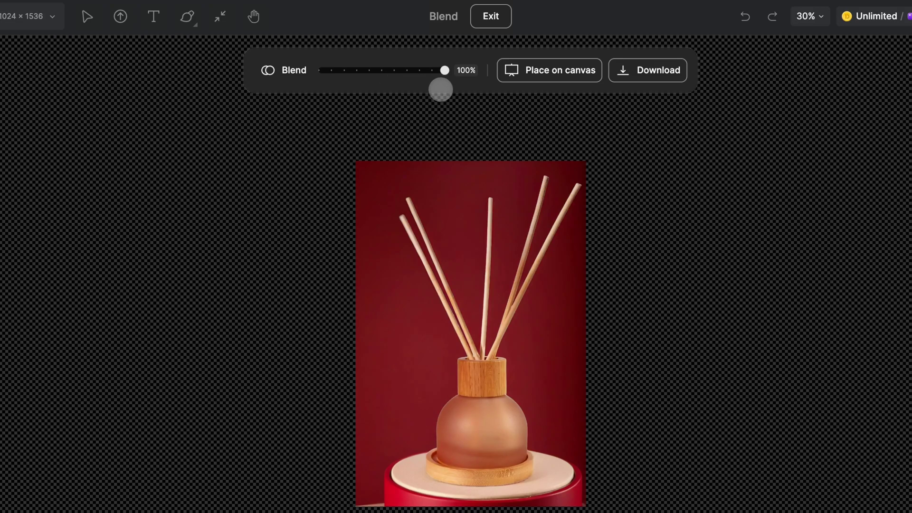
{"action": "left_click_drag", "start_coordinate": [440, 90], "coordinate": [379, 85]}
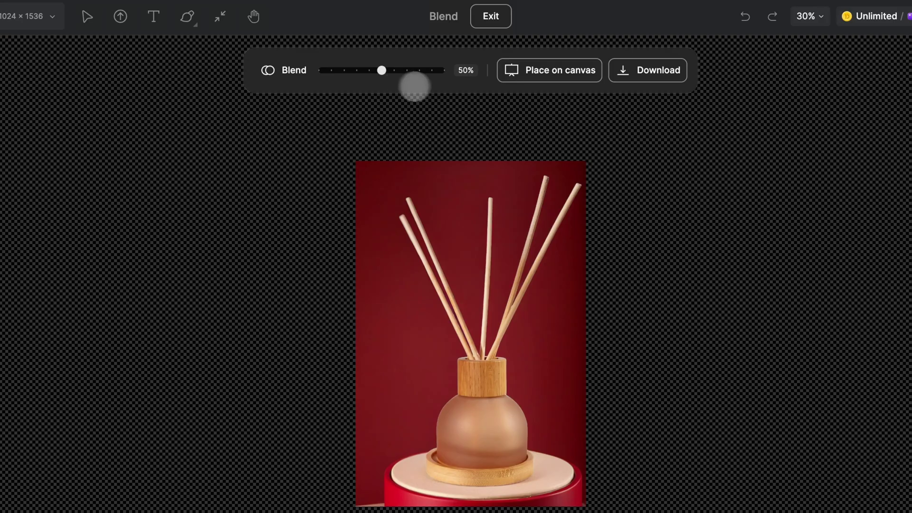
Place the 50% blended image on the canvas and compare it with the original cutout
{"action": "left_click", "coordinate": [549, 74]}
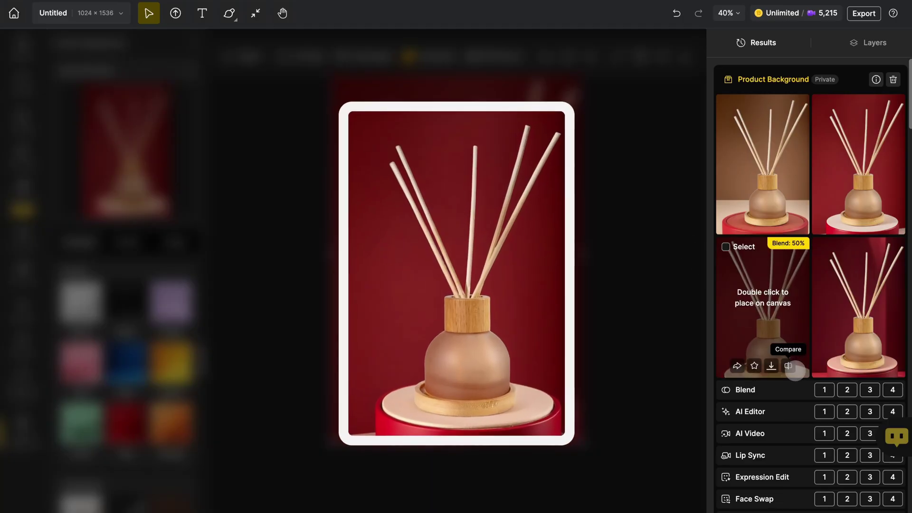
{"action": "left_click", "coordinate": [789, 367]}
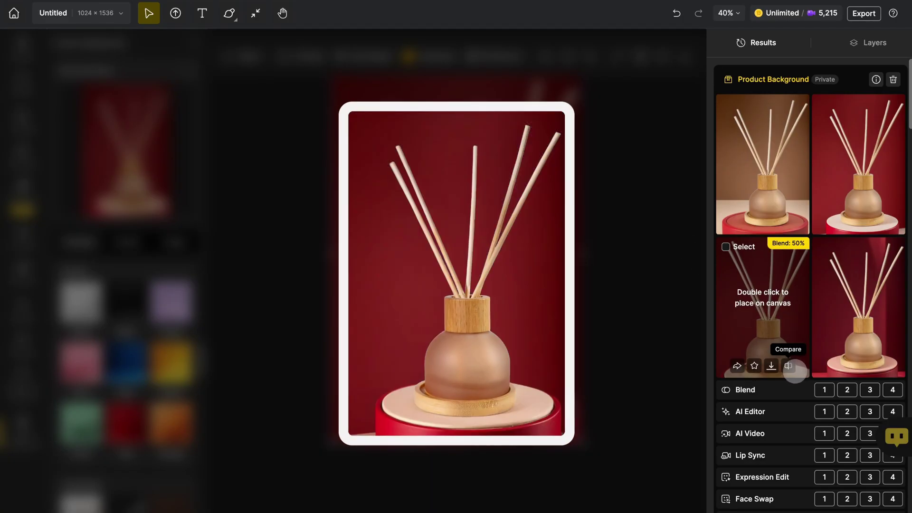